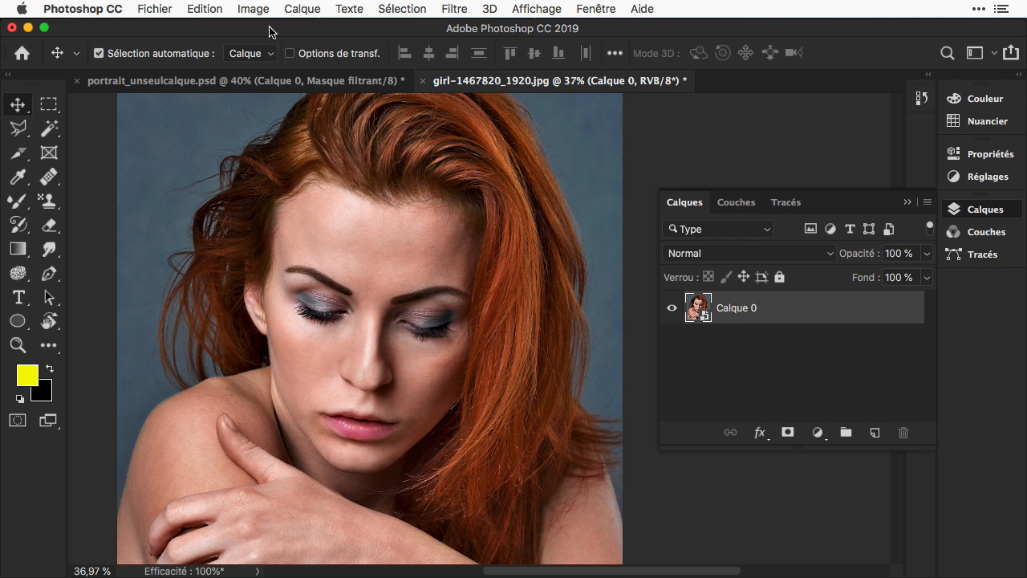
Apply a Gaussian blur (Flou gaussien) with a radius of 117,8 pixels to the portrait smart object Calque 0.
click(454, 9)
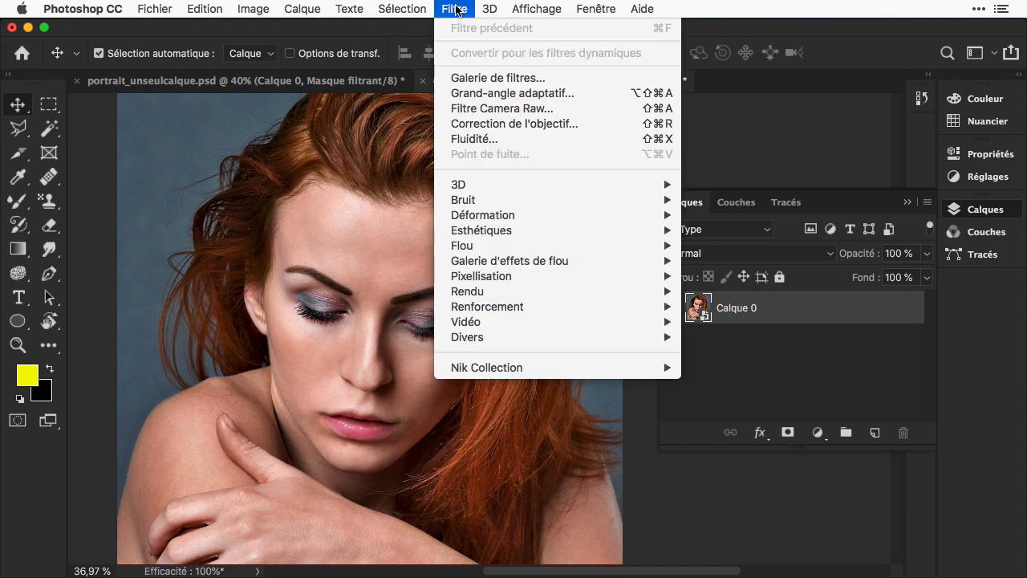
mouse_move(506, 253)
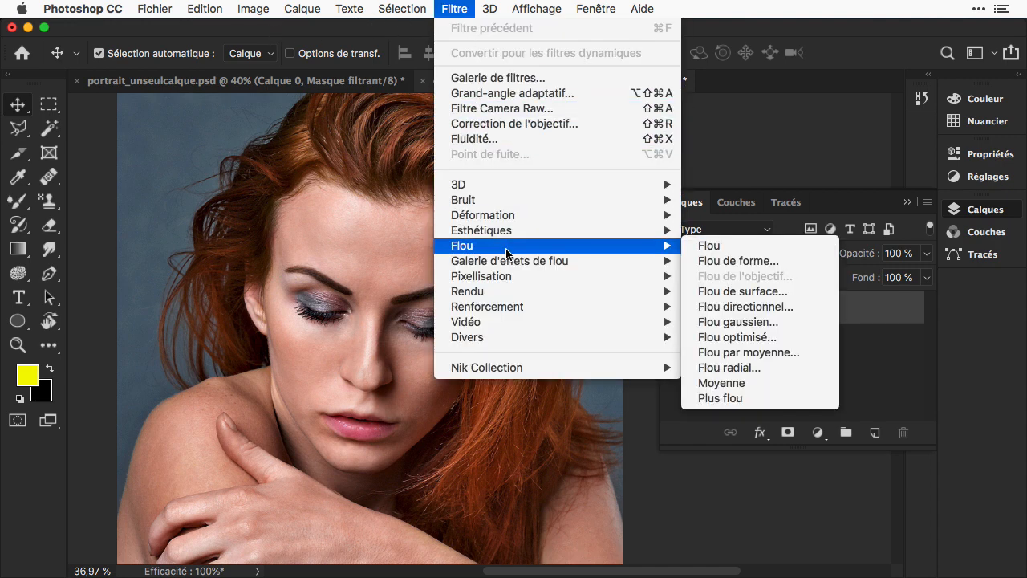
click(766, 327)
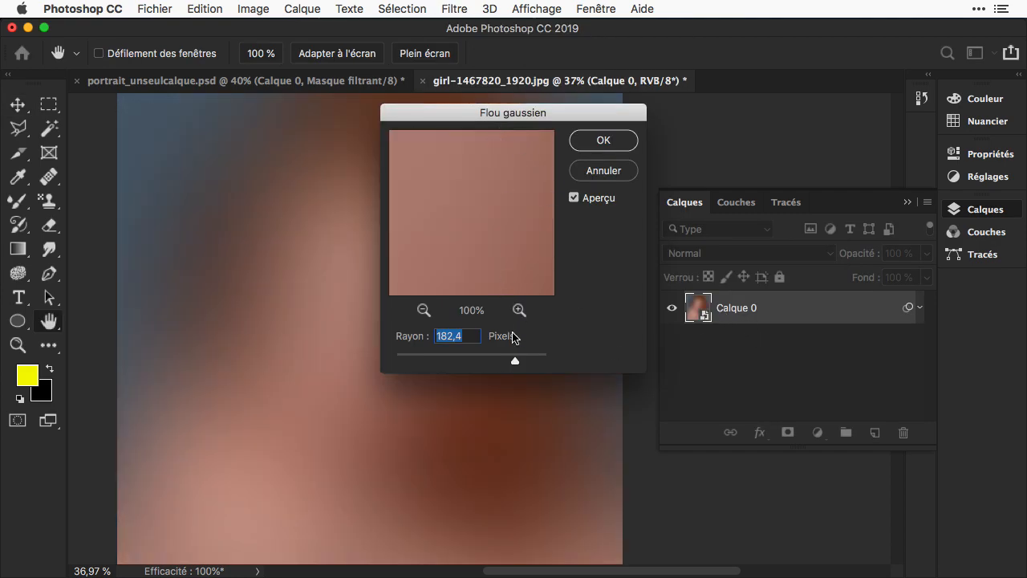
mouse_move(516, 361)
mouse_down()
mouse_move(483, 365)
mouse_move(498, 363)
mouse_up()
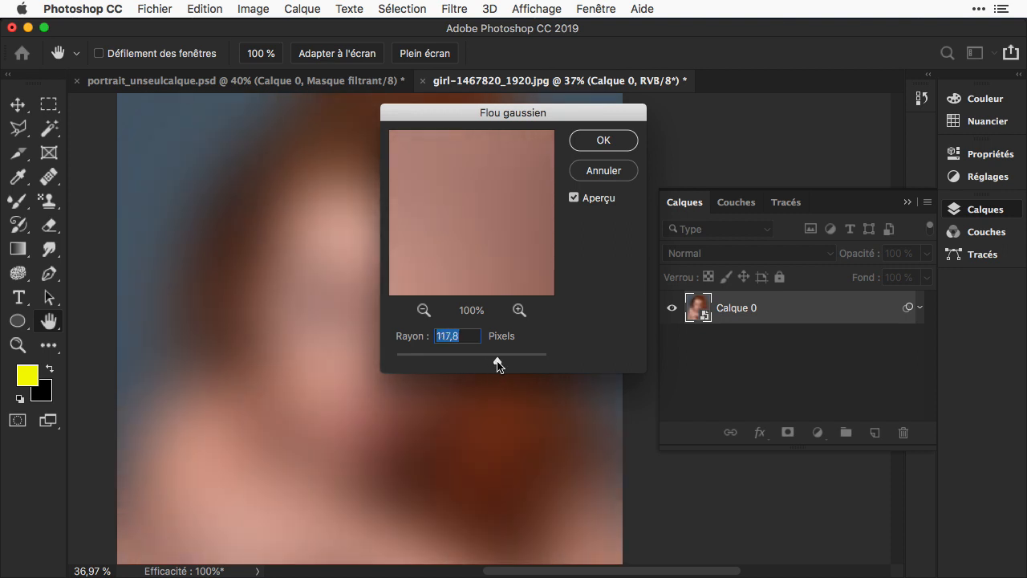
click(598, 142)
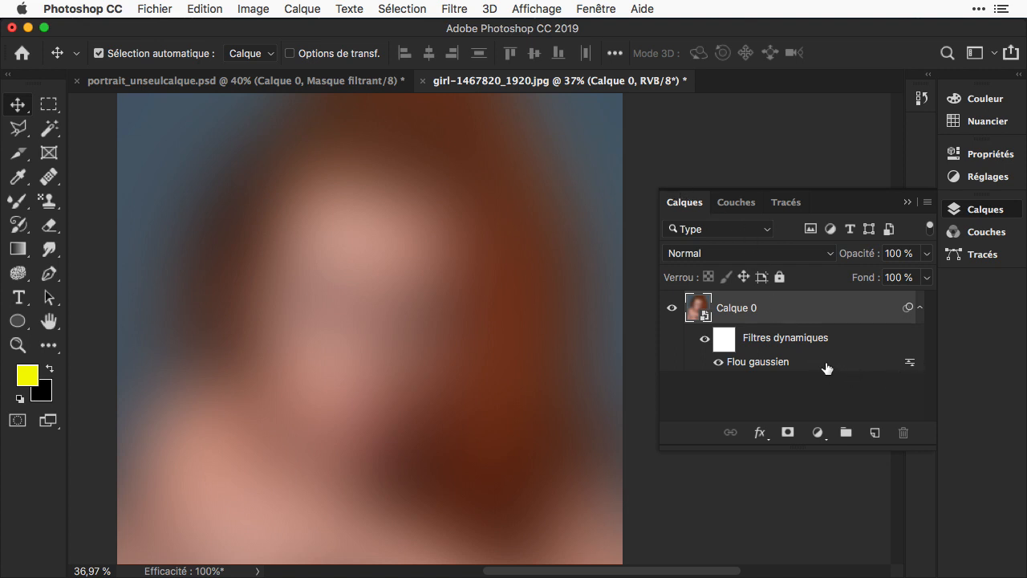
Change the blending mode of the Flou gaussien smart filter to strongly brighten the portrait and wash out its background.
double_click(910, 365)
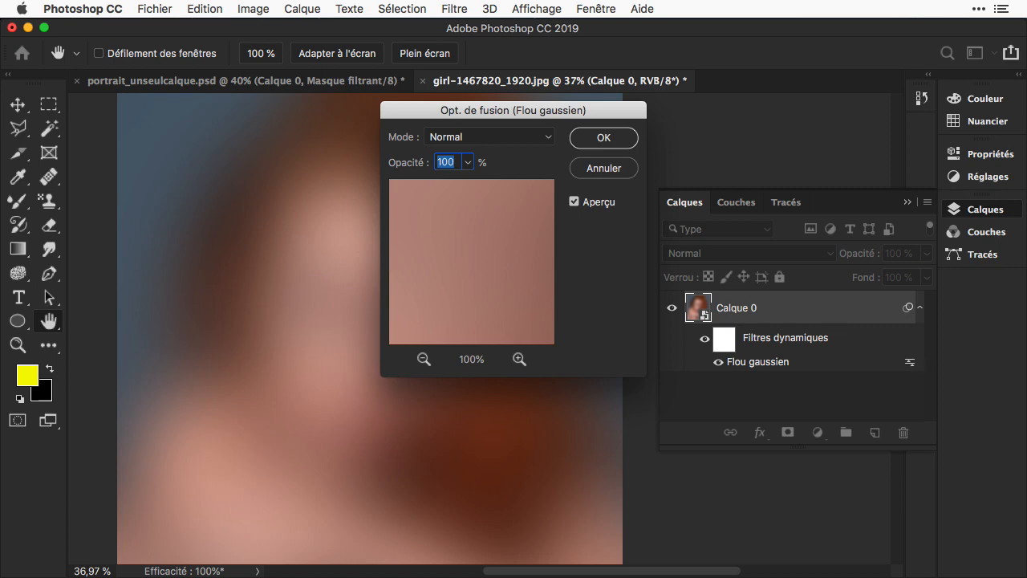
click(489, 137)
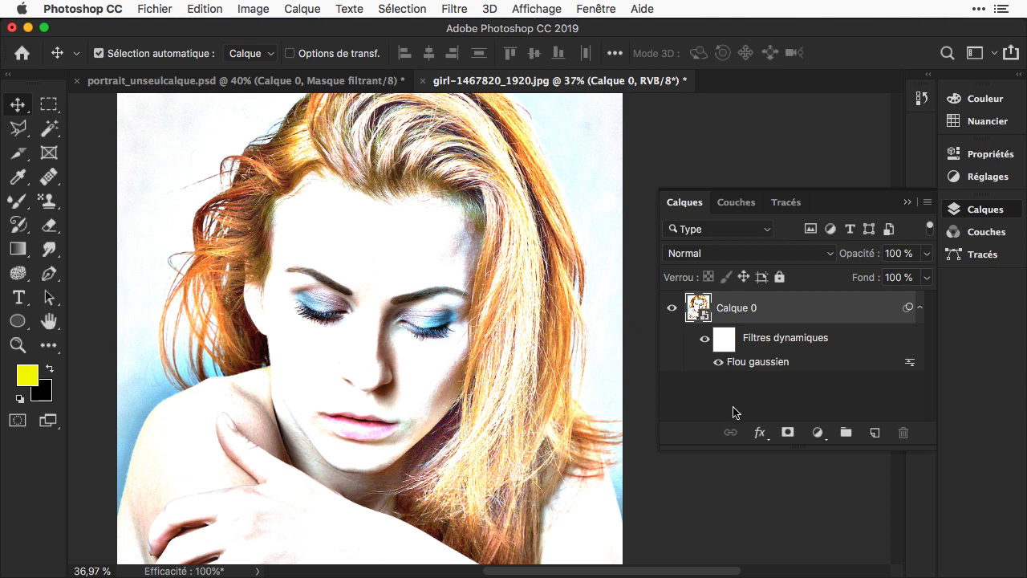
Start the Camera Raw filter on Calque 0 and set its treatment to Noir et blanc.
click(466, 11)
click(497, 108)
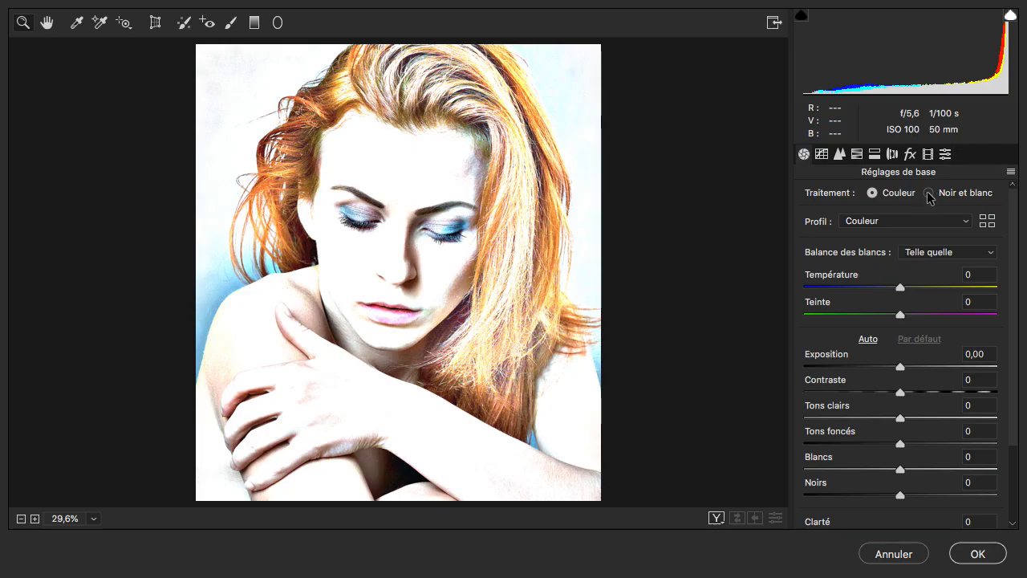
click(929, 194)
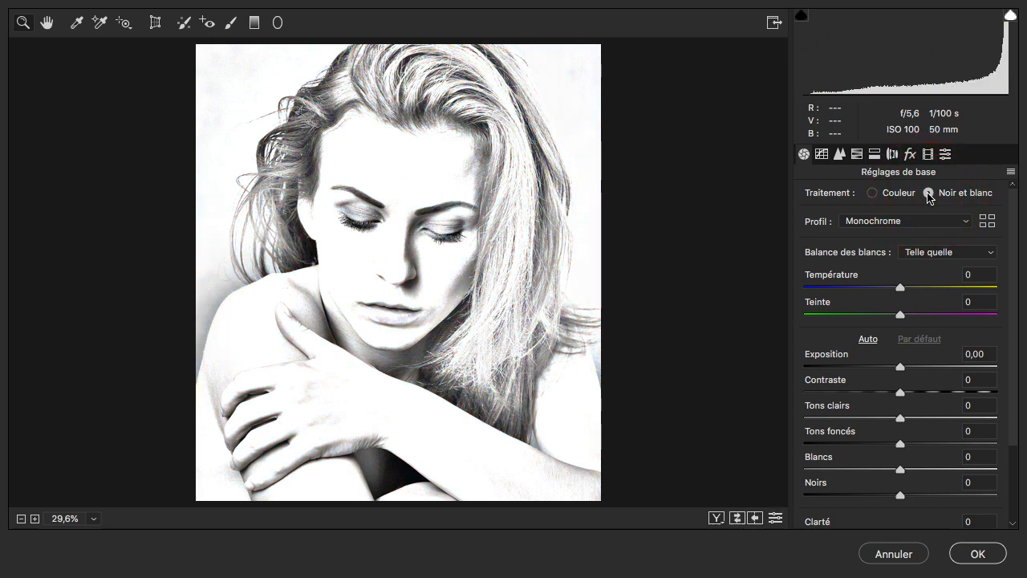
Open the Camera Raw profile browser, collapse the Favoris and Réglages de base groups, and expand the N&B profiles.
click(986, 221)
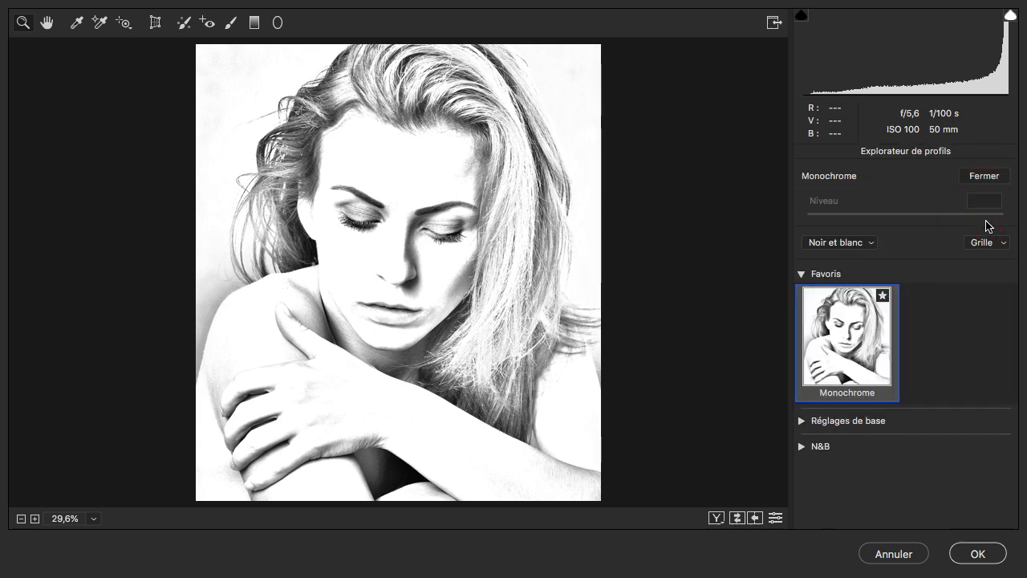
click(801, 422)
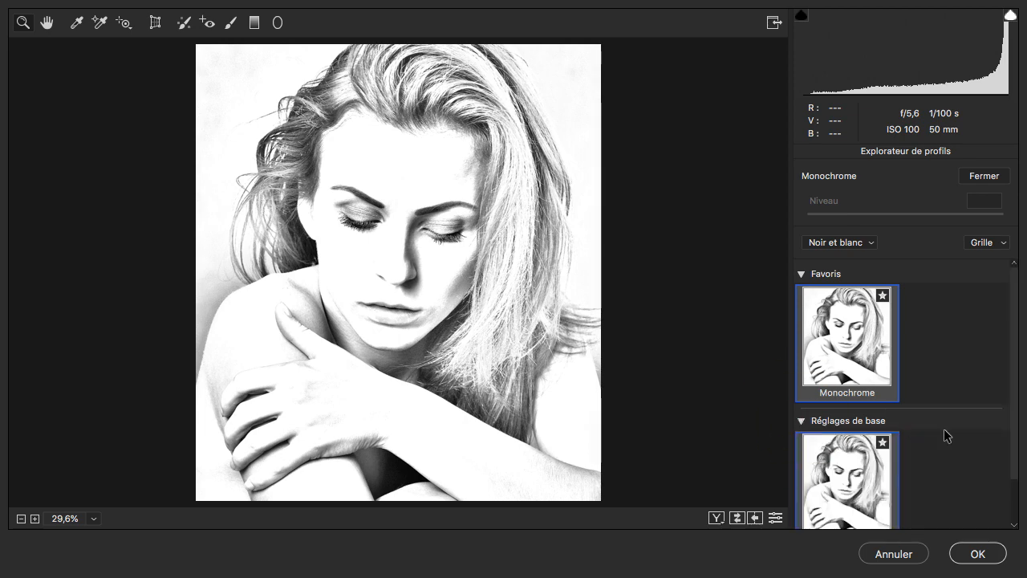
scroll(941, 436, down, 2)
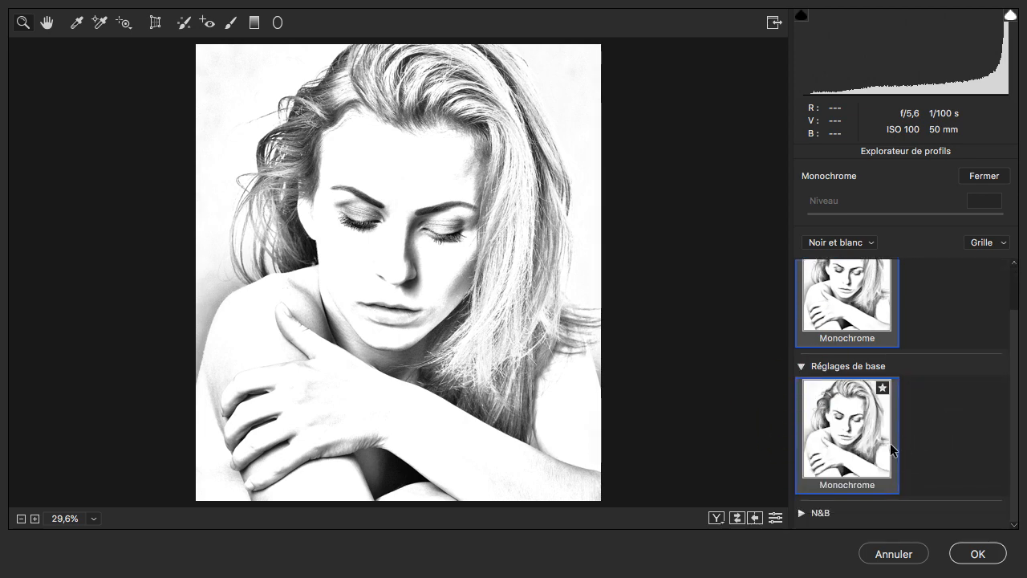
scroll(819, 368, up, 2)
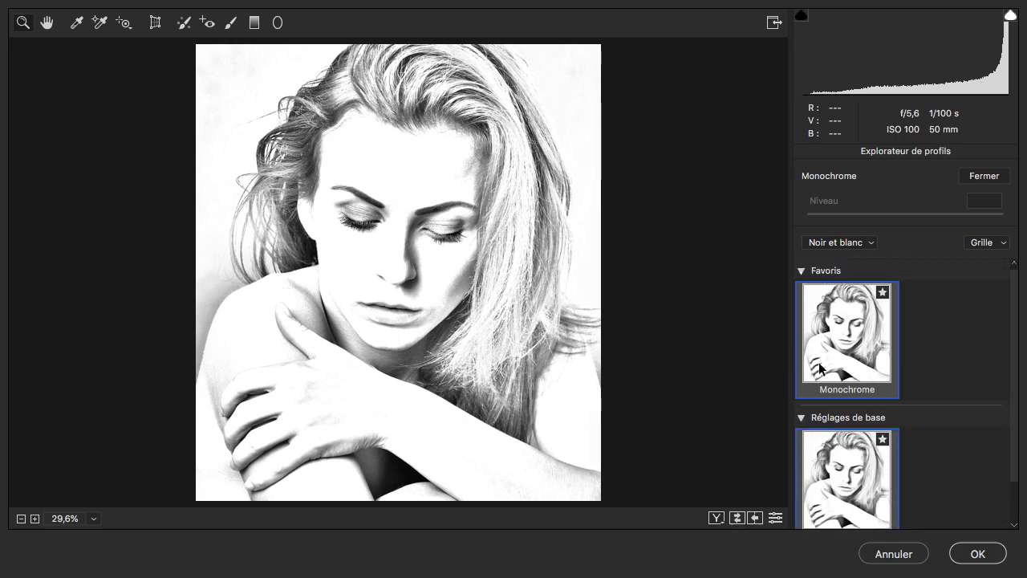
click(802, 270)
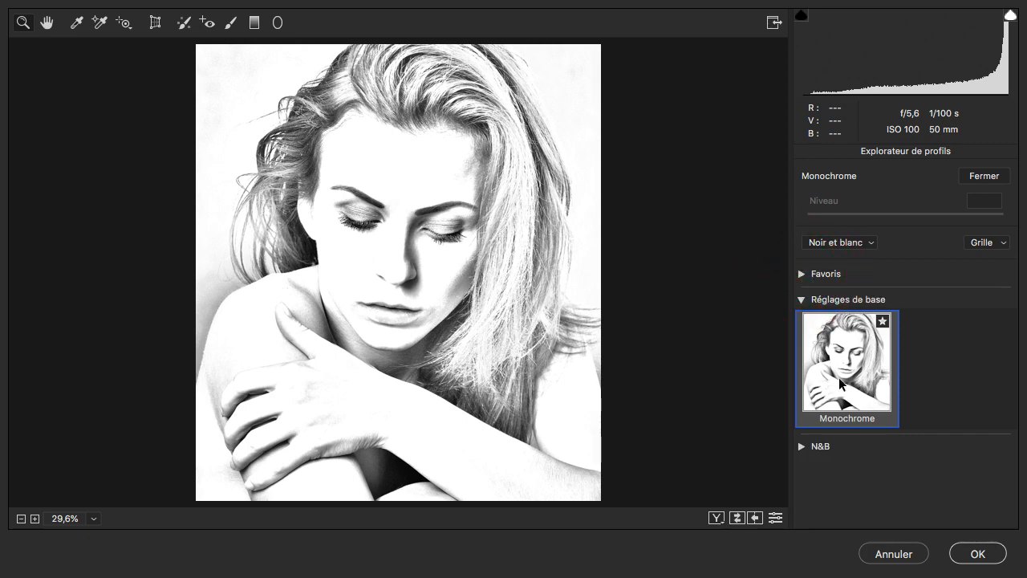
click(801, 300)
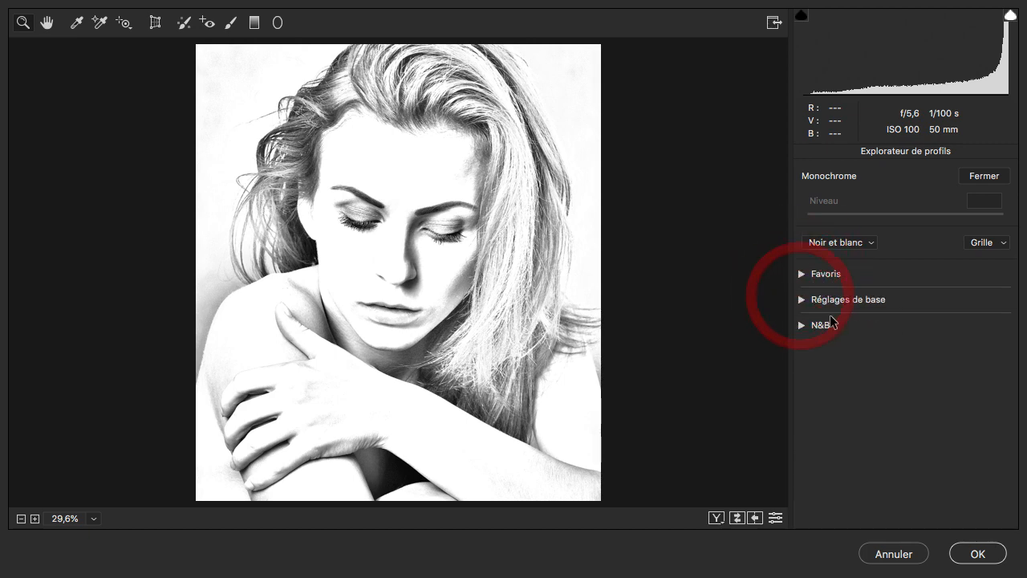
click(801, 324)
Try several black-and-white profiles on the portrait, including N&B 06, N&B 08, N&B 07, N&B 09 and N&B 10.
click(860, 365)
scroll(860, 365, down, 4)
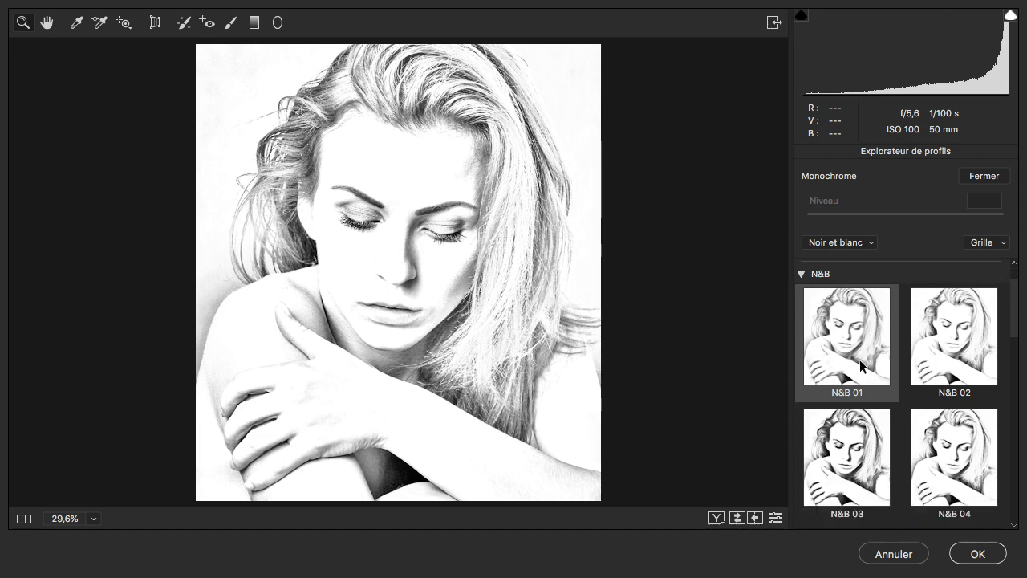
scroll(860, 365, down, 2)
click(946, 383)
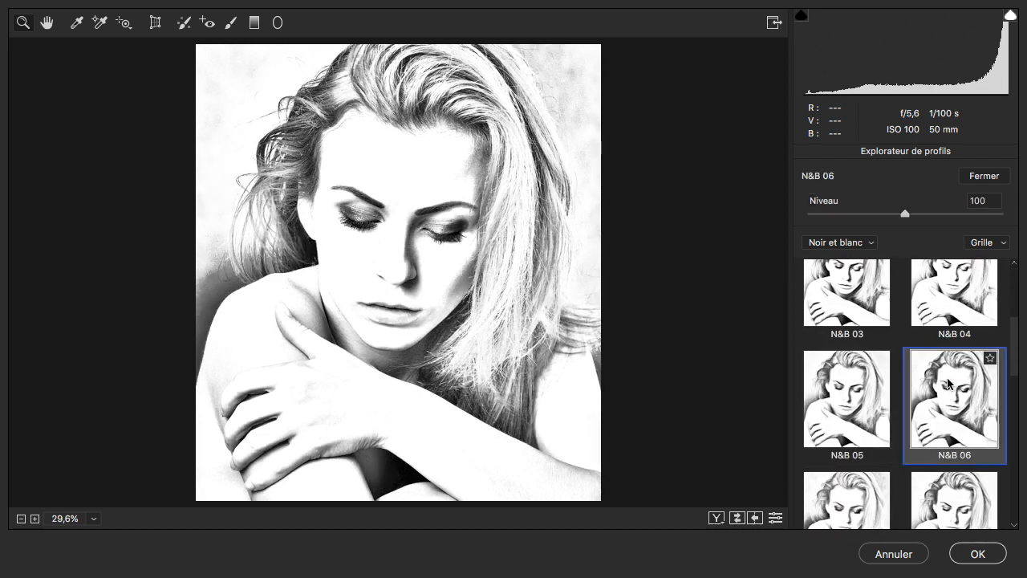
click(965, 517)
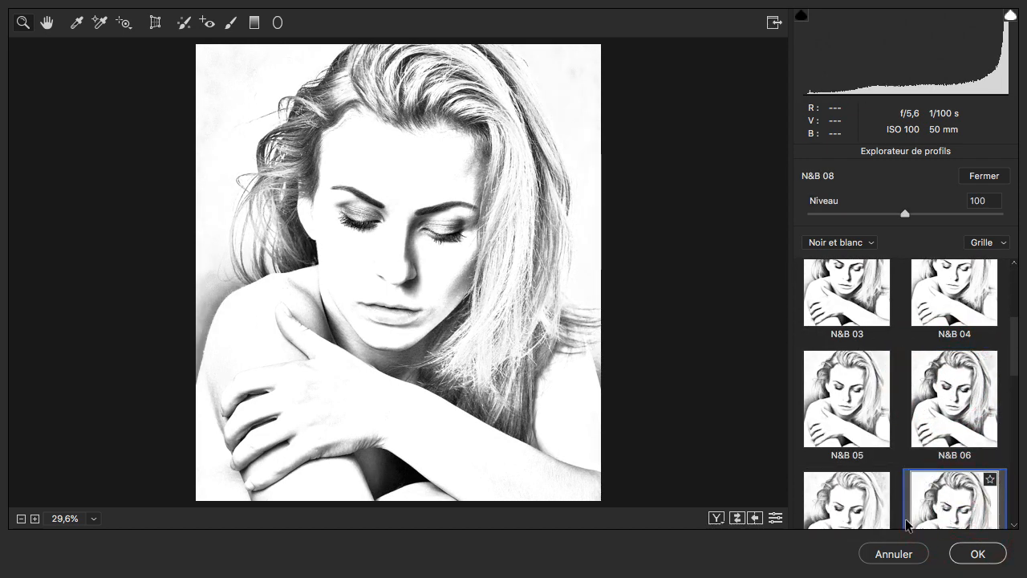
click(862, 509)
scroll(854, 449, down, 3)
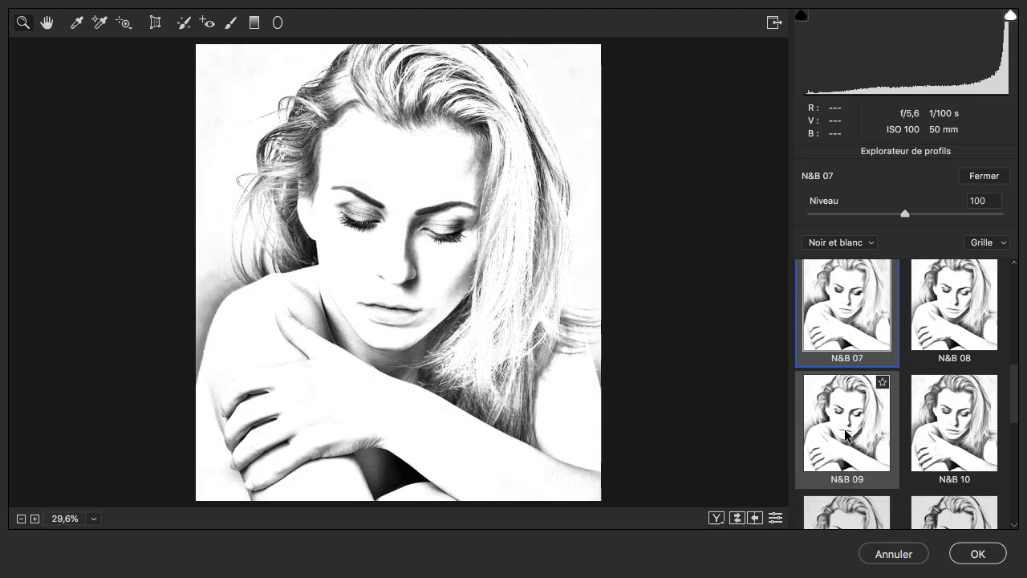
click(845, 429)
click(940, 417)
Choose the N&B 12 profile and apply the Camera Raw filter.
scroll(942, 416, down, 2)
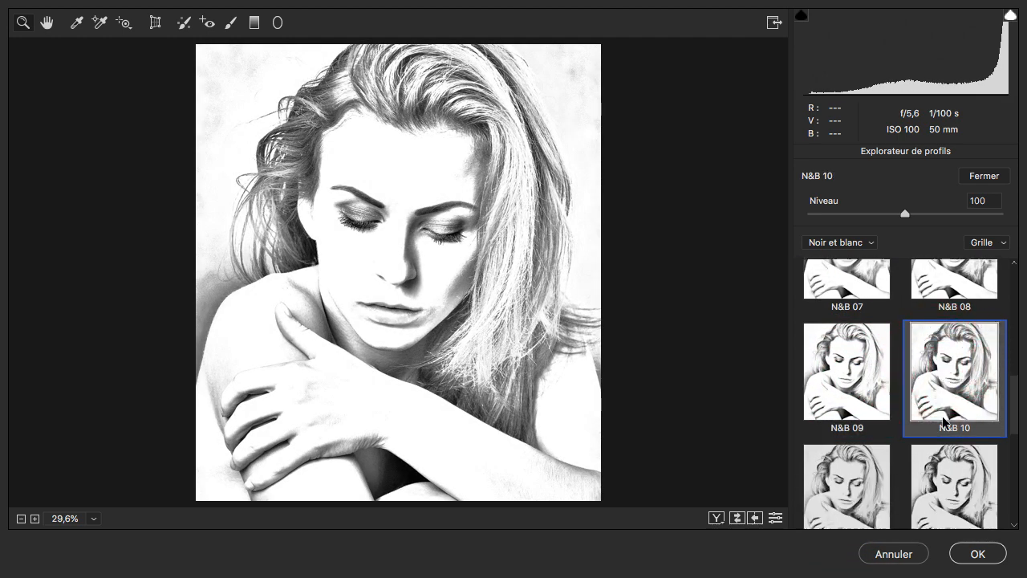
click(949, 443)
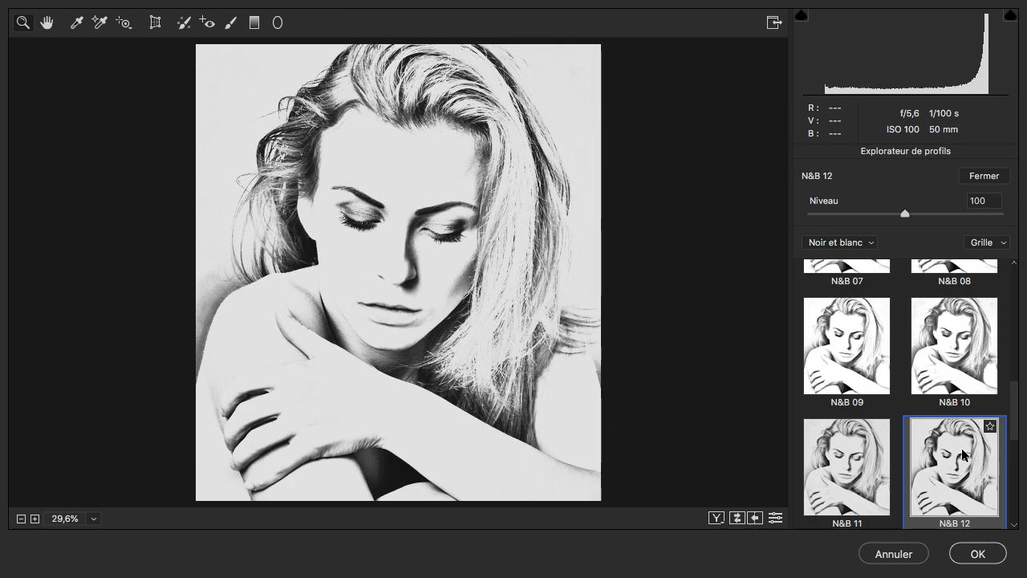
key(Return)
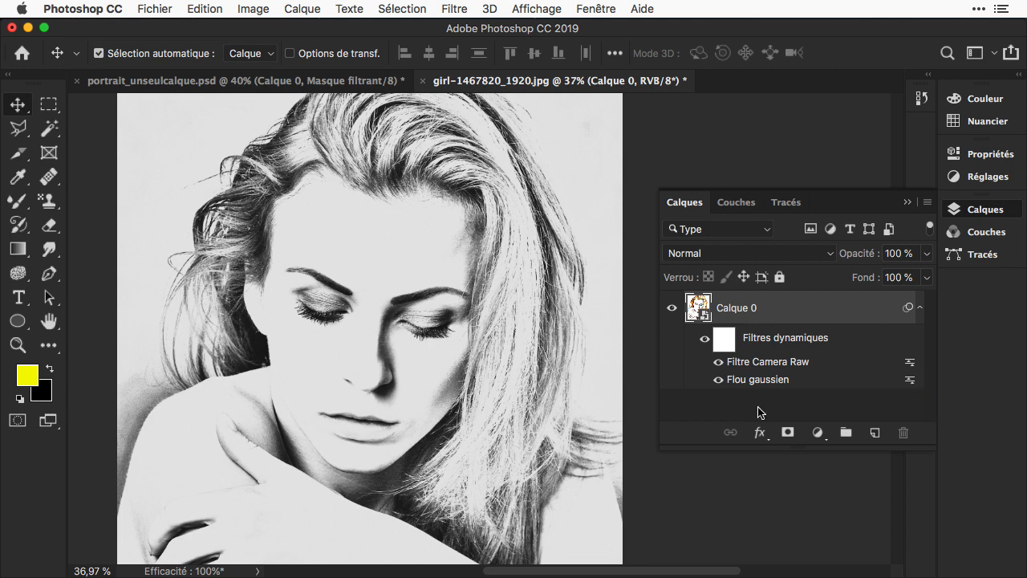
Apply the Contour lumineux effect from the Filter Gallery with Epaisseur 3, Luminosité 3 and Lissage 3.
click(452, 8)
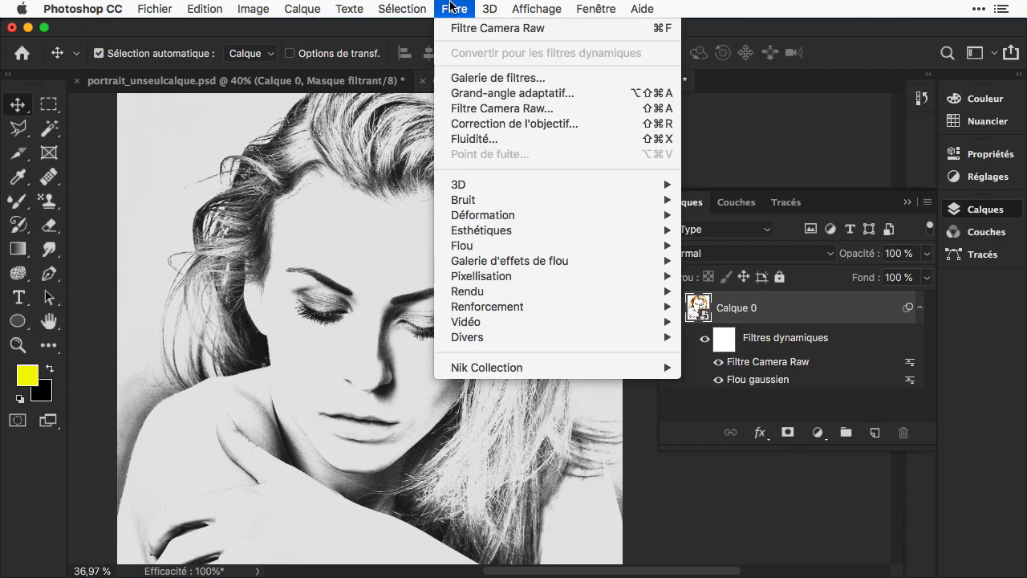
click(468, 78)
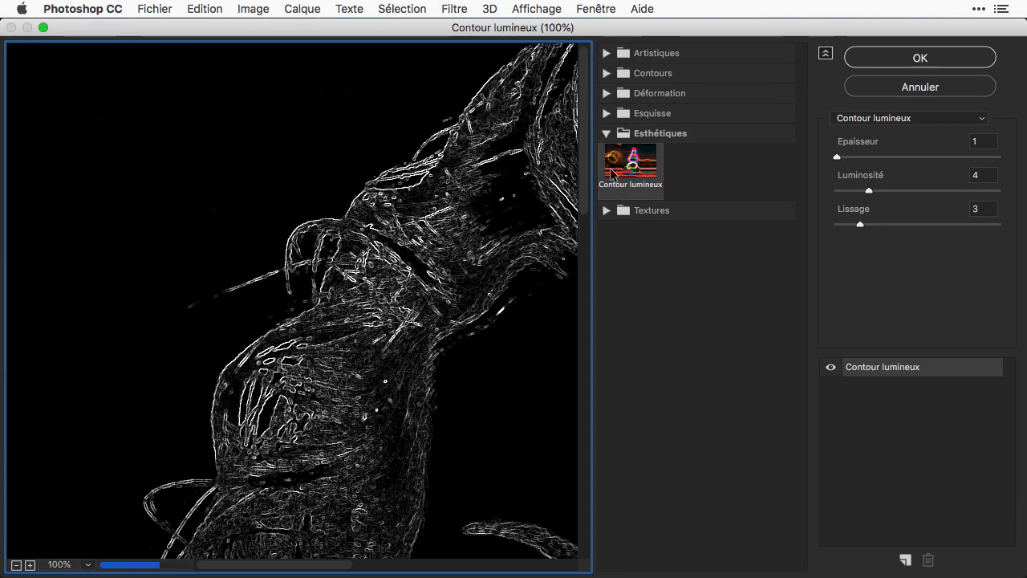
drag(495, 323, 178, 156)
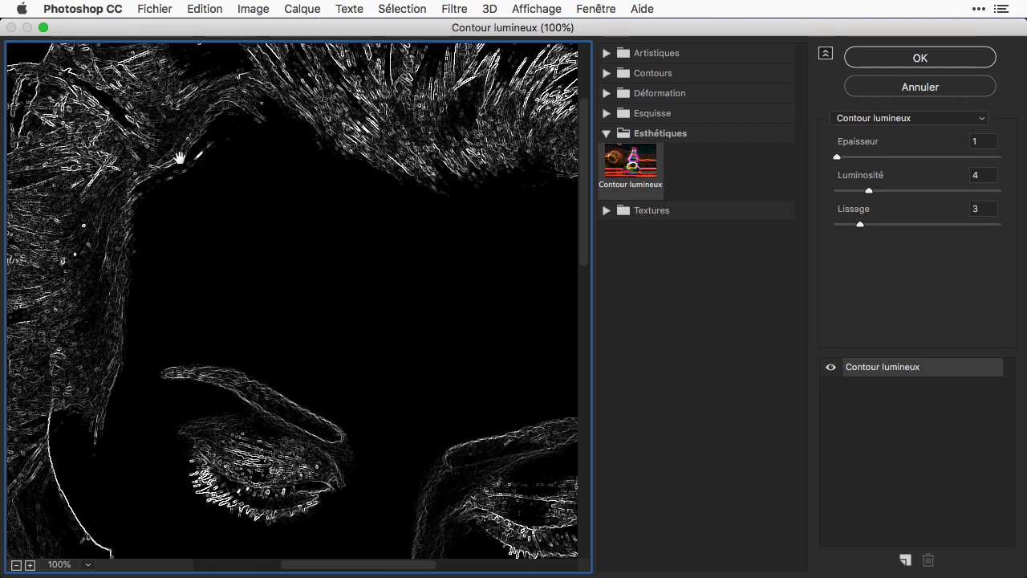
click(16, 564)
click(16, 565)
click(16, 564)
click(16, 564)
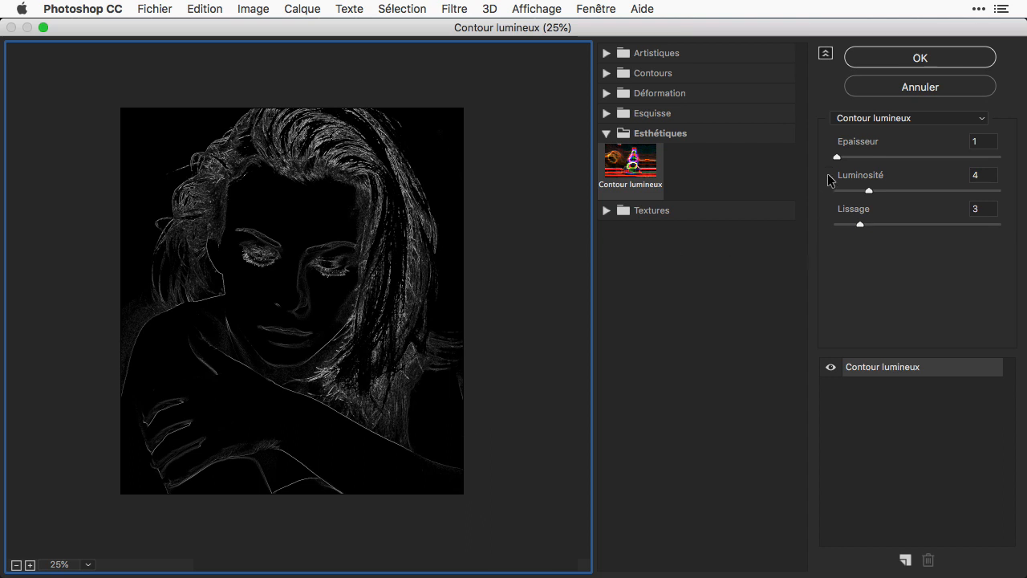
drag(836, 157, 860, 154)
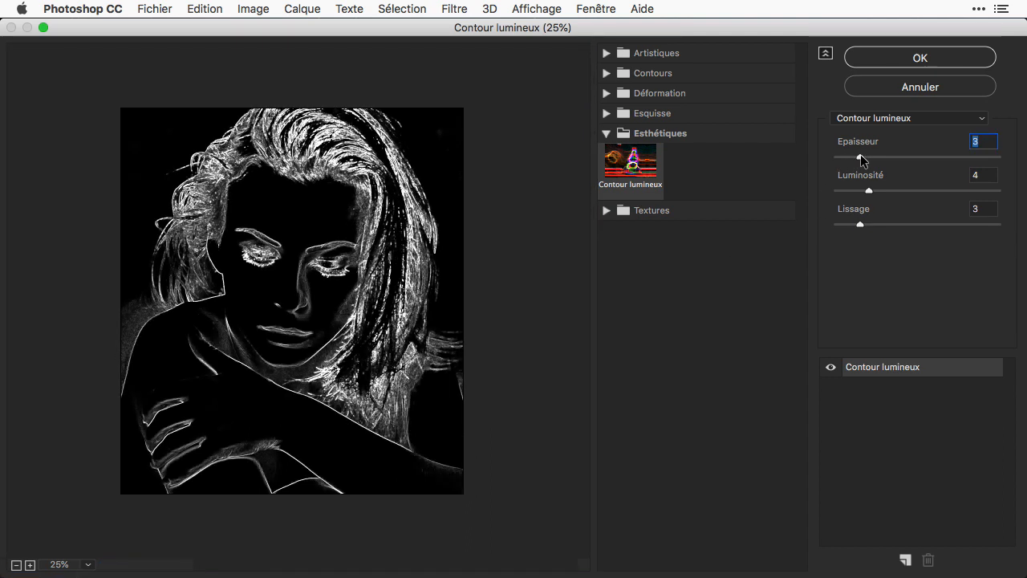
drag(868, 190, 861, 190)
click(862, 223)
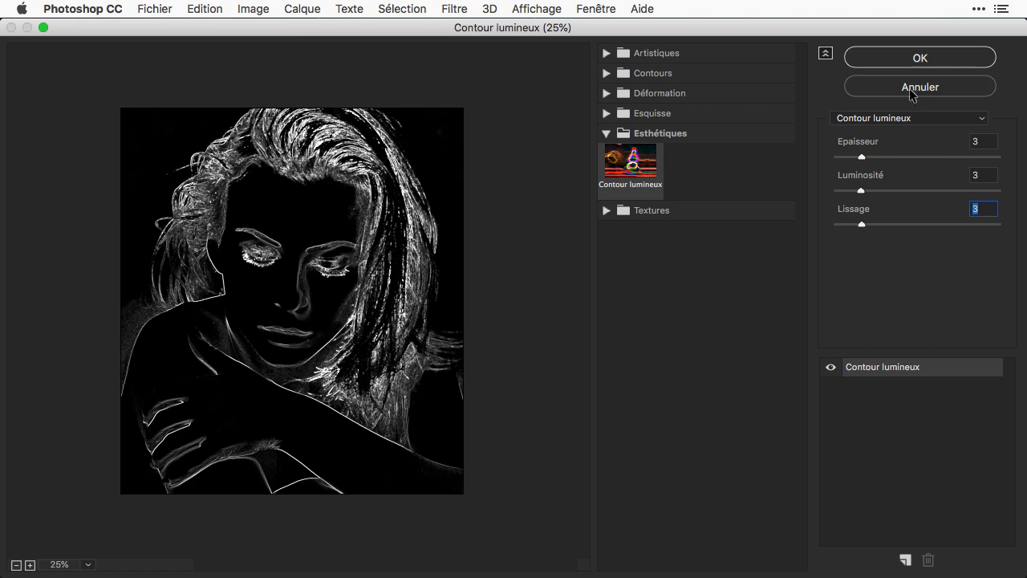
click(916, 60)
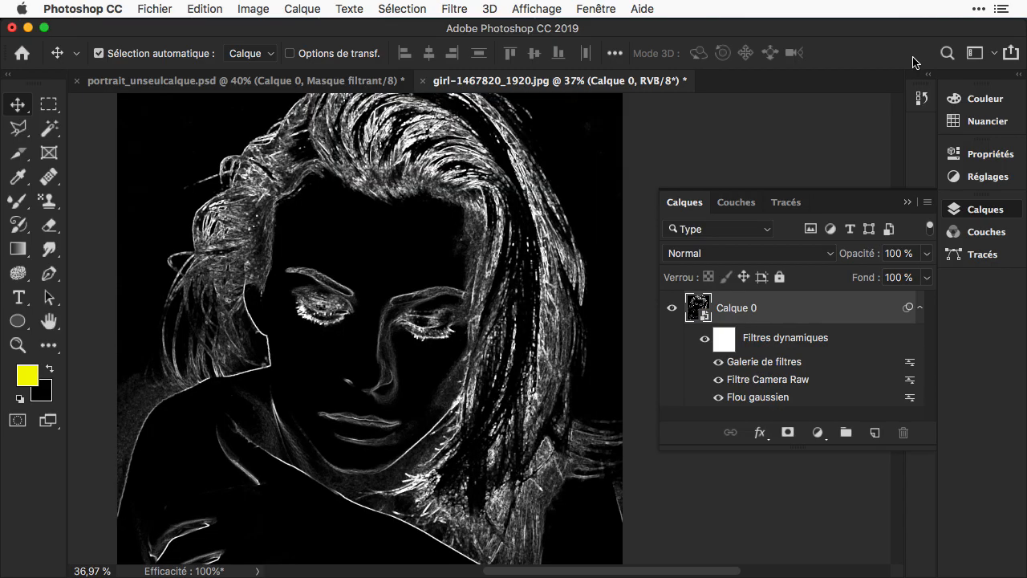
Set the blending mode of the Galerie de filtres smart filter to Soustraction at 100% opacity.
click(824, 365)
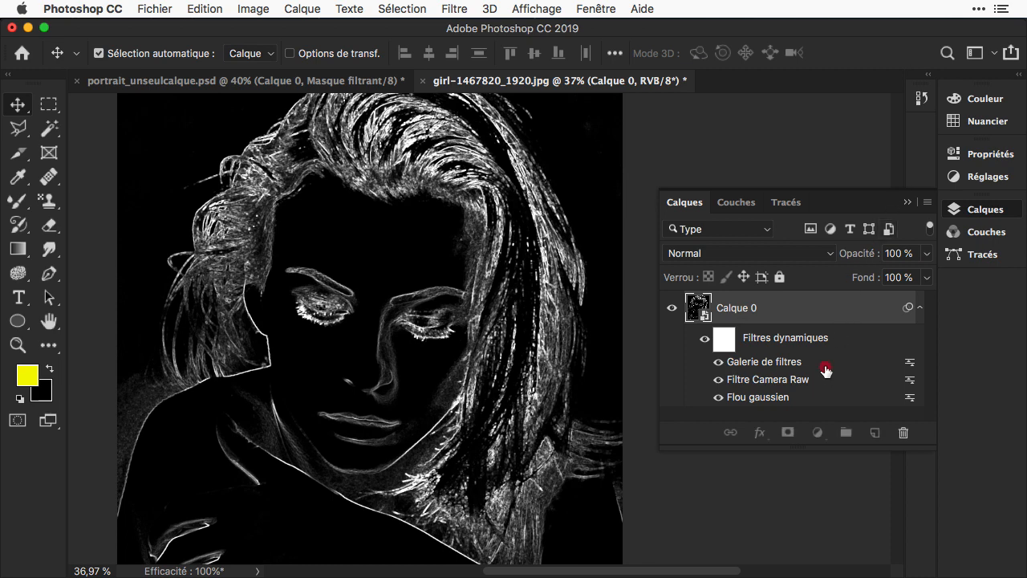
double_click(911, 366)
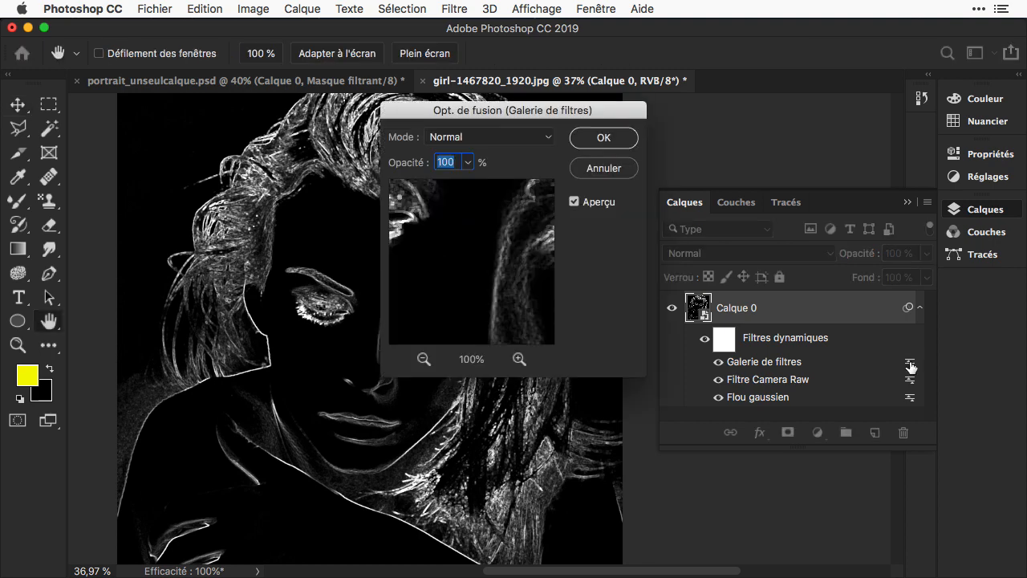
click(544, 140)
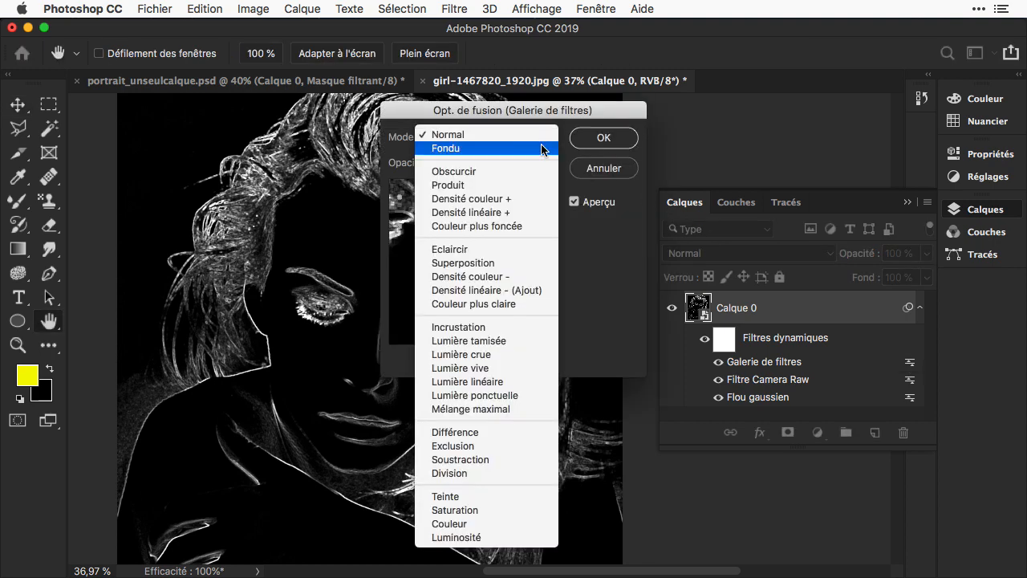
click(557, 458)
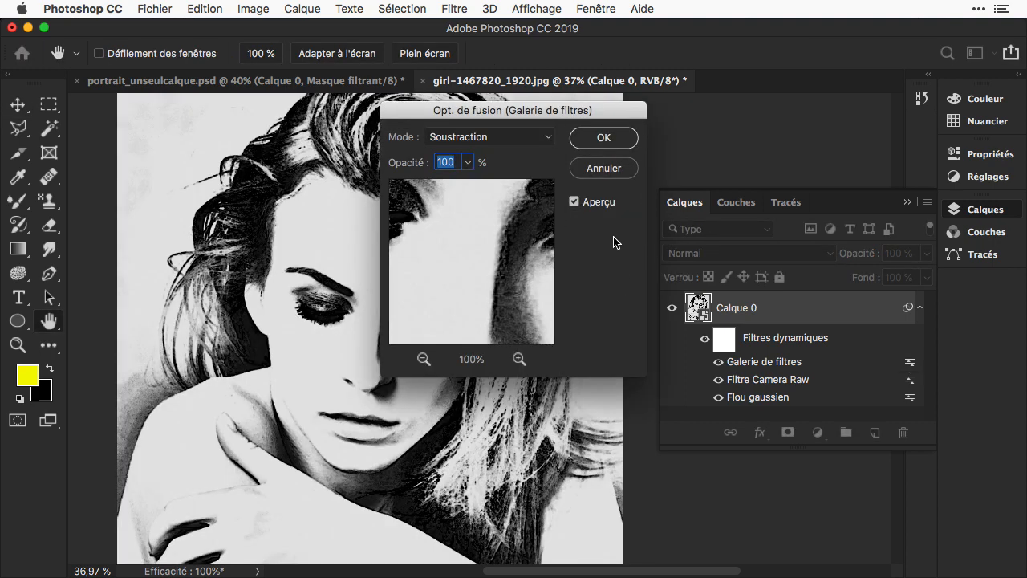
click(608, 141)
click(609, 142)
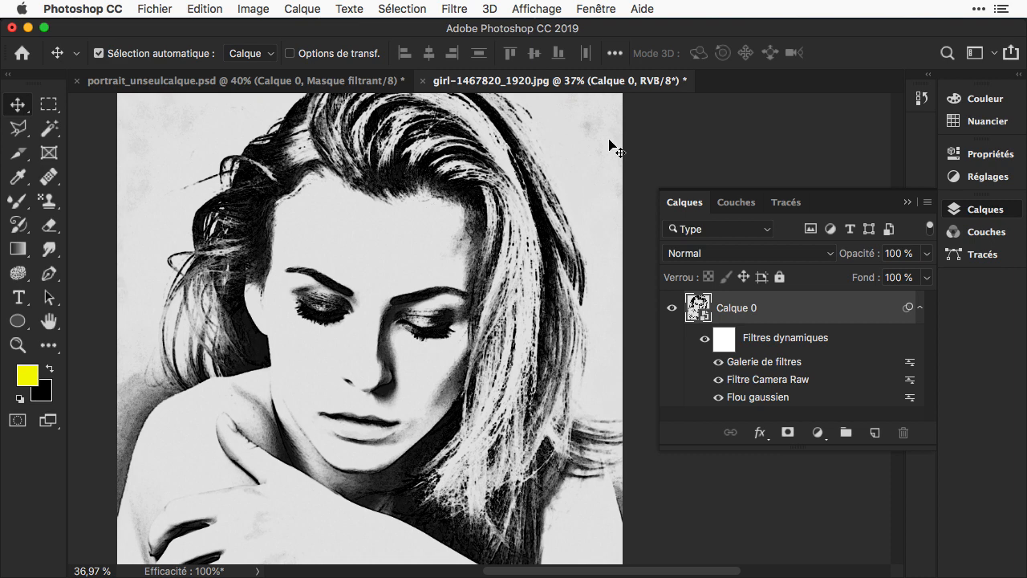
Compare the portrait with and without the Galerie de filtres smart filter, and leave that filter hidden.
click(717, 362)
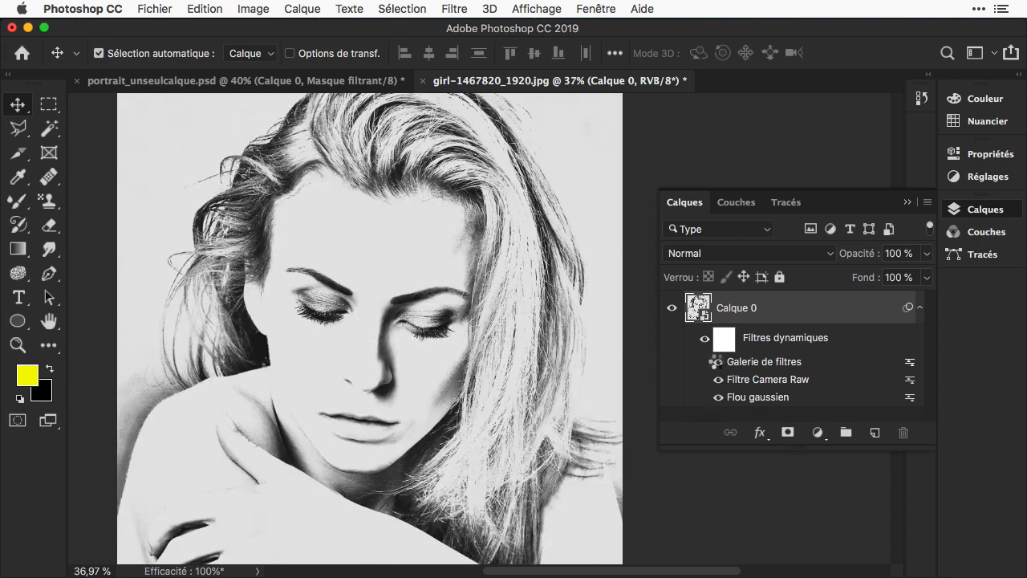
click(718, 362)
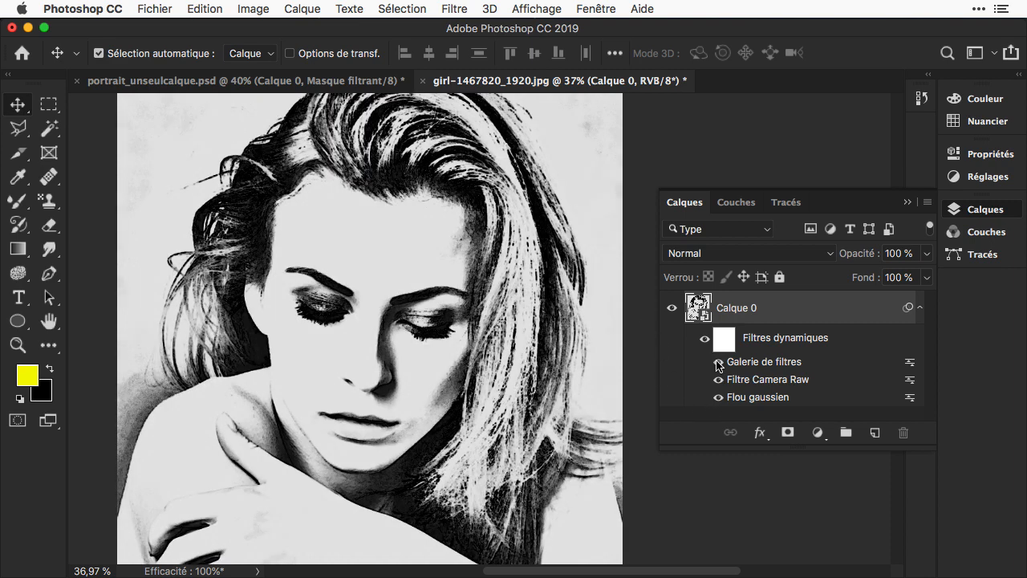
click(718, 362)
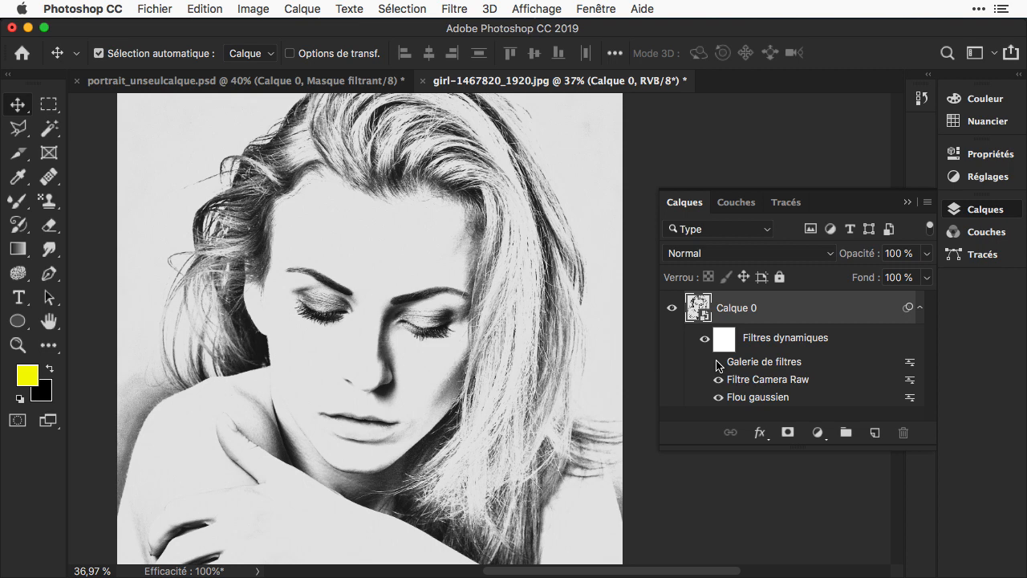
Replace the smart object's contents with tamara-bellis-199853-unsplash.jpg from Téléchargements, keeping the default Camera Raw settings.
right_click(797, 313)
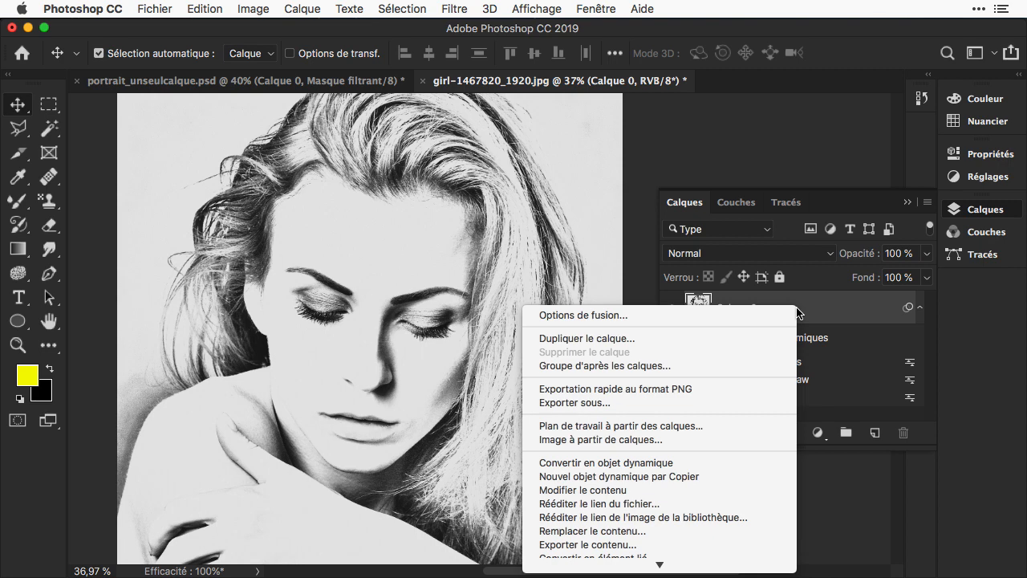
click(745, 531)
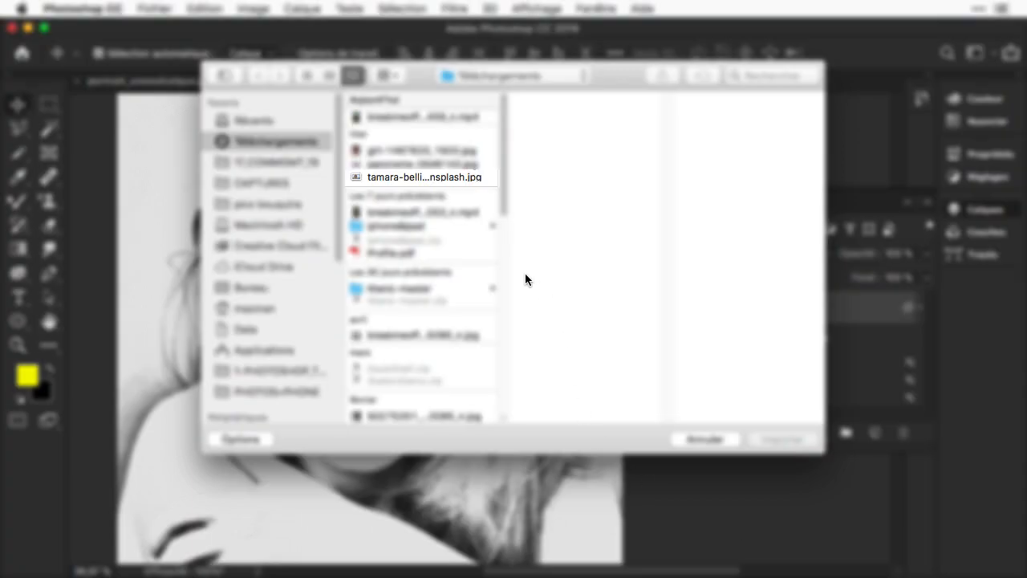
double_click(446, 178)
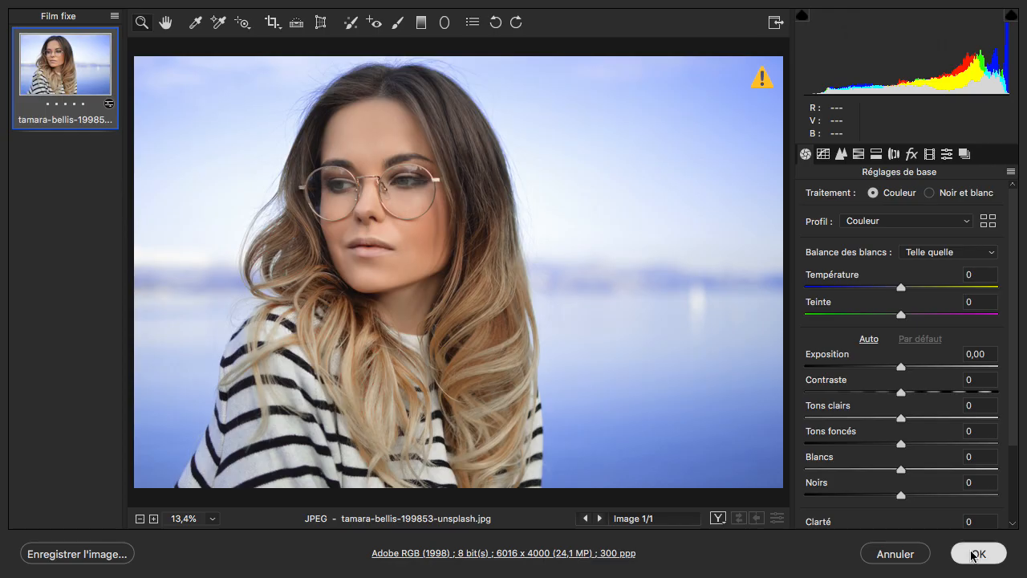
click(977, 554)
Scale the replaced portrait proportionally to about 71.67% and reposition it so the woman's face and hair fill the canvas.
scroll(573, 375, down, 3)
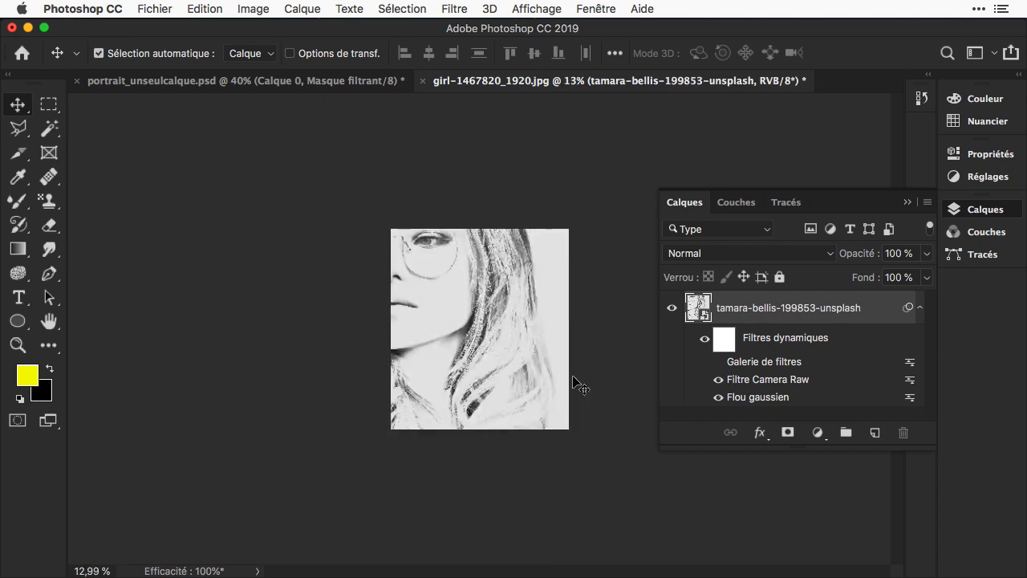
key(super+t)
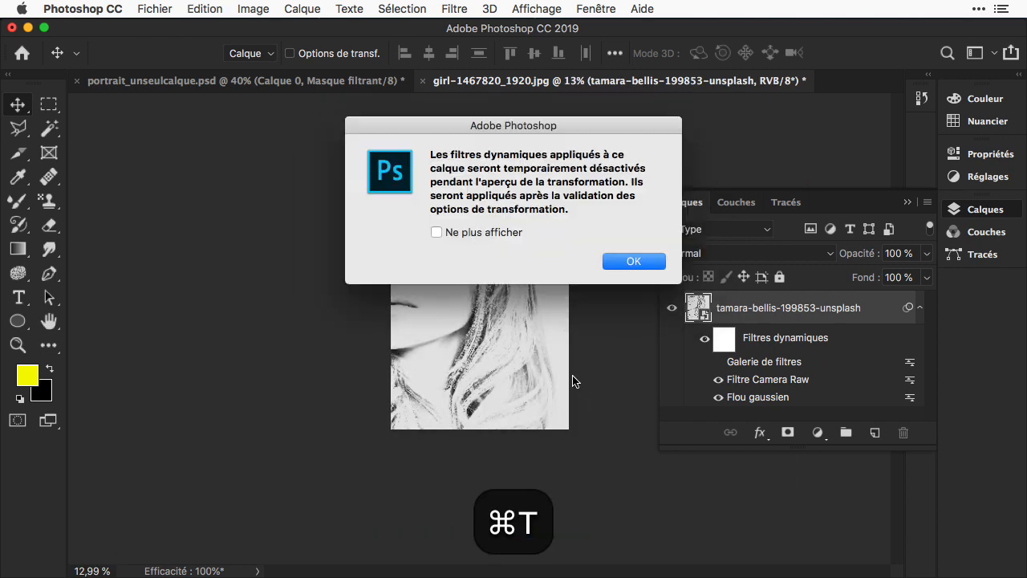
click(628, 255)
drag(794, 120, 635, 224)
drag(537, 378, 681, 374)
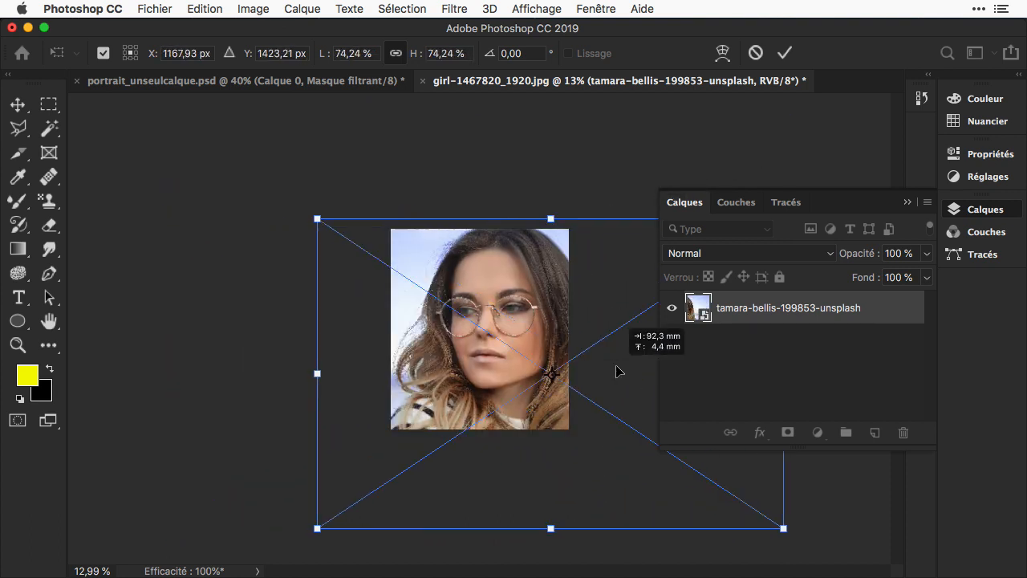
drag(299, 218, 317, 228)
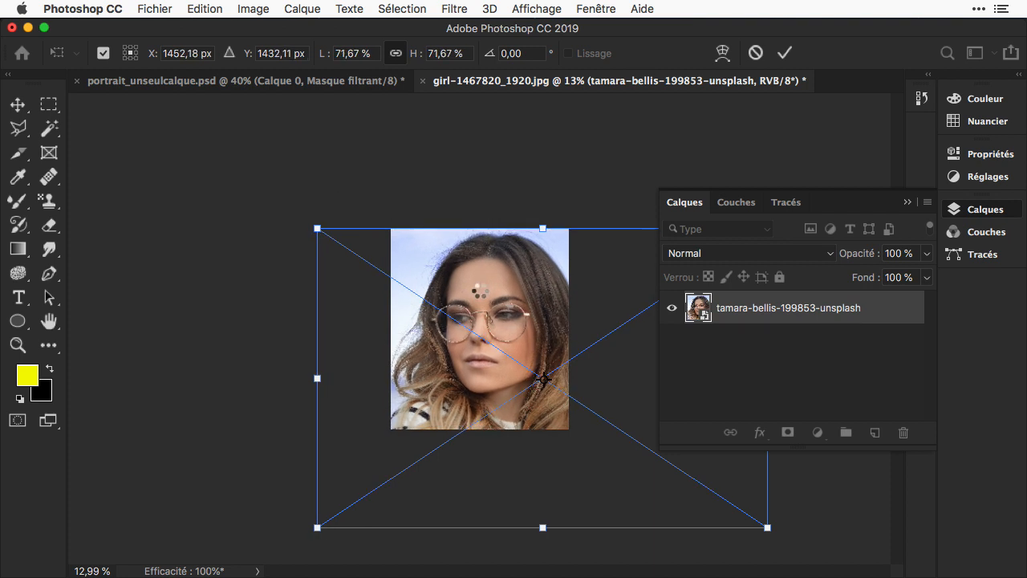